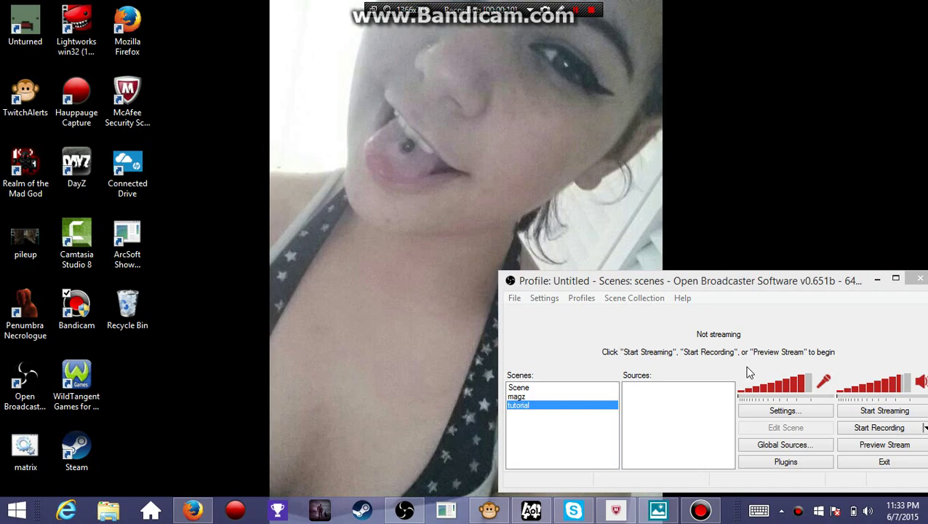
Step: Maximize OBS and select the scene named Scene, listing wsplit, MRD, MRF, Overlay, fc and PVR
{"action": "right_click", "coordinate": [689, 397]}
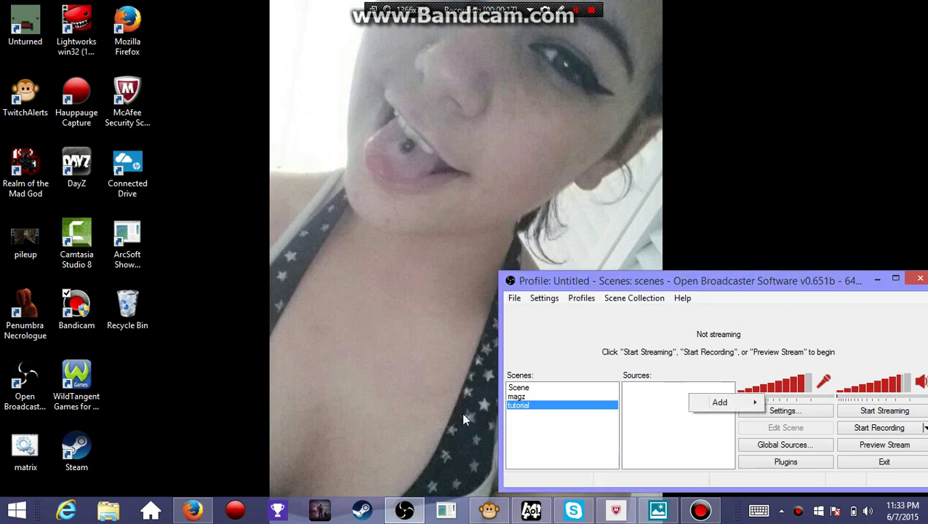
{"action": "left_click", "coordinate": [611, 266]}
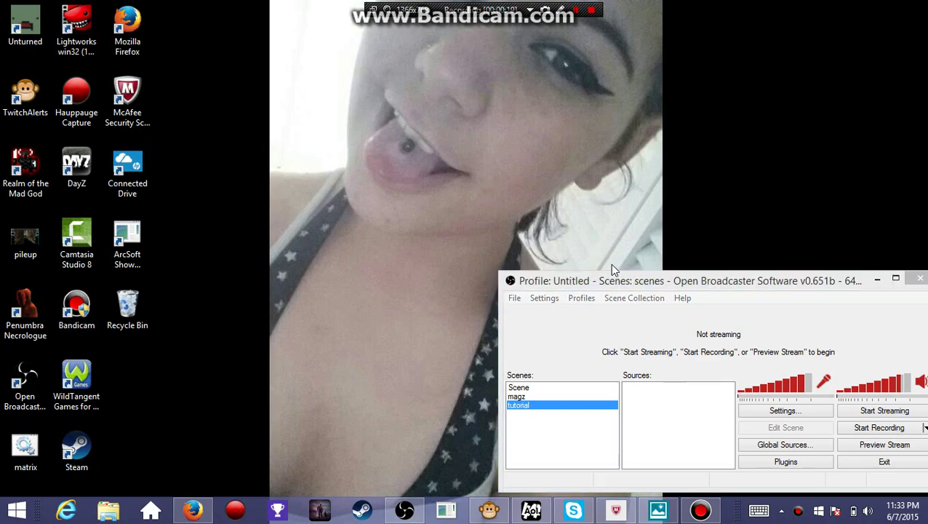
{"action": "left_click", "coordinate": [895, 279]}
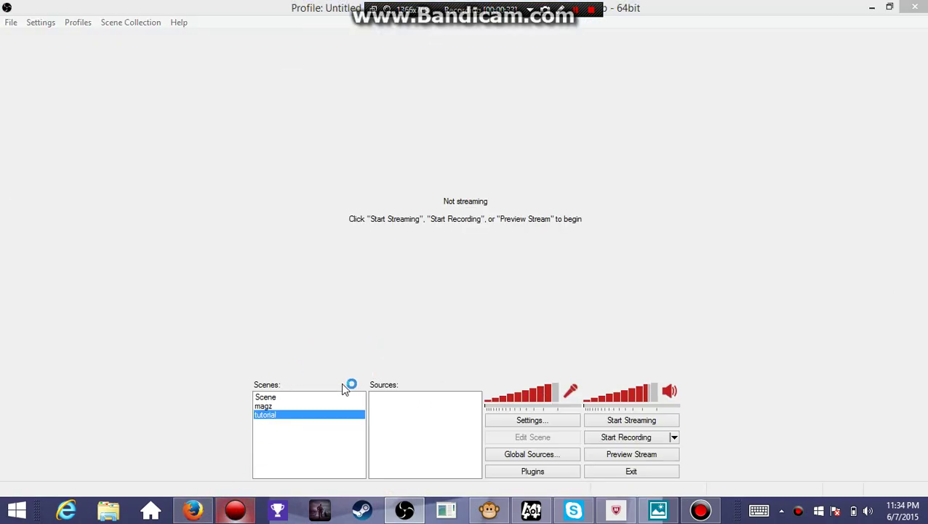
{"action": "left_click", "coordinate": [288, 398]}
Step: Glance at Skype, return to a restored OBS window, and open TwitchAlerts' taskbar menu
{"action": "key", "text": "alt+Tab"}
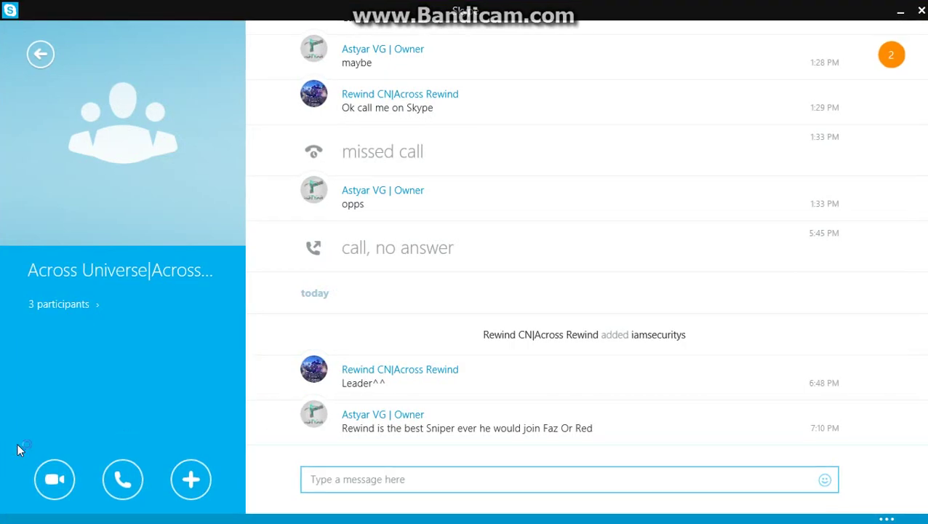
{"action": "left_click", "coordinate": [11, 515]}
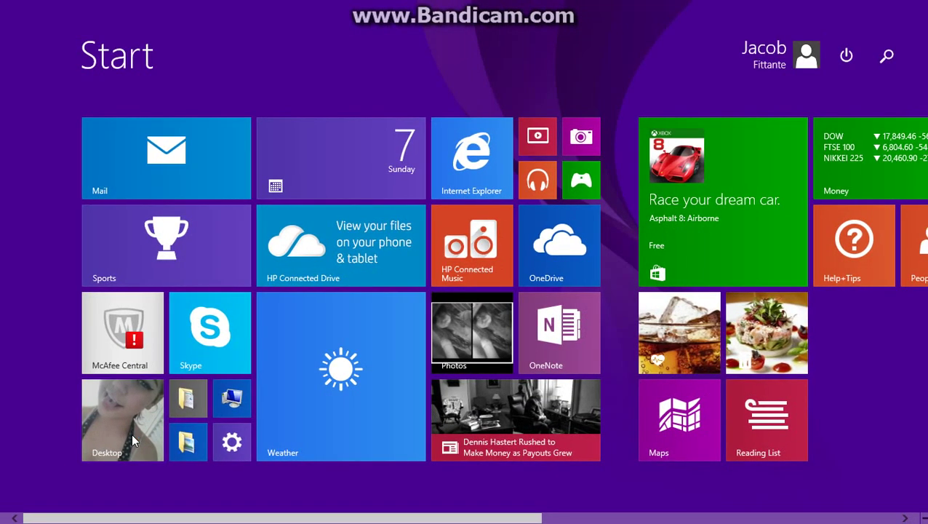
{"action": "left_click", "coordinate": [131, 432]}
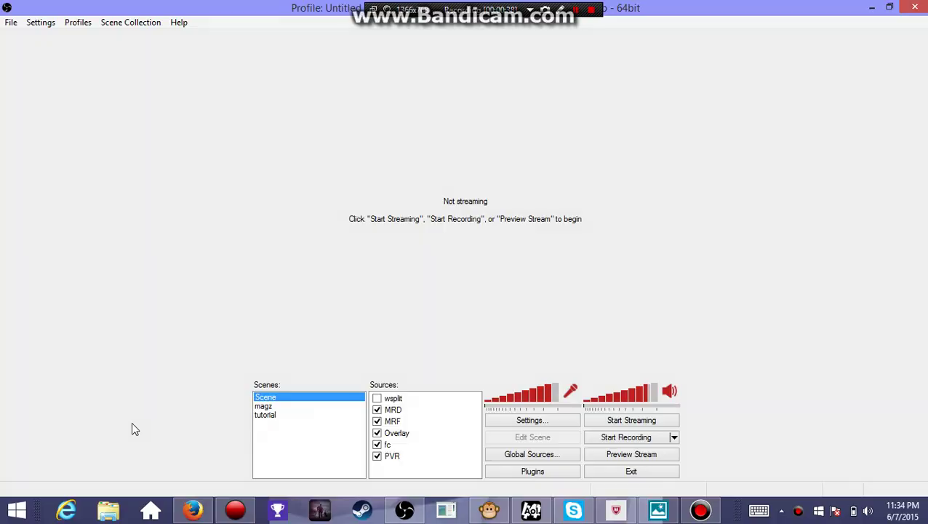
{"action": "left_click", "coordinate": [891, 7]}
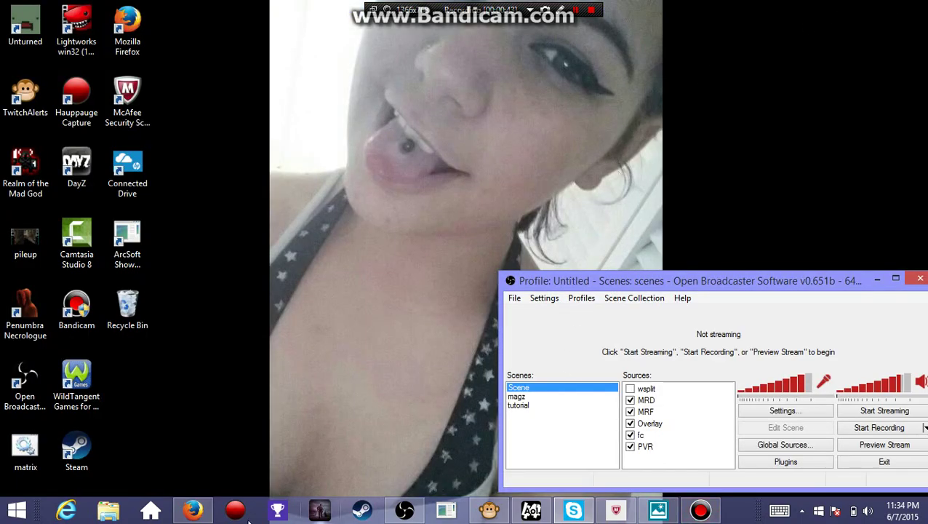
{"action": "right_click", "coordinate": [500, 514]}
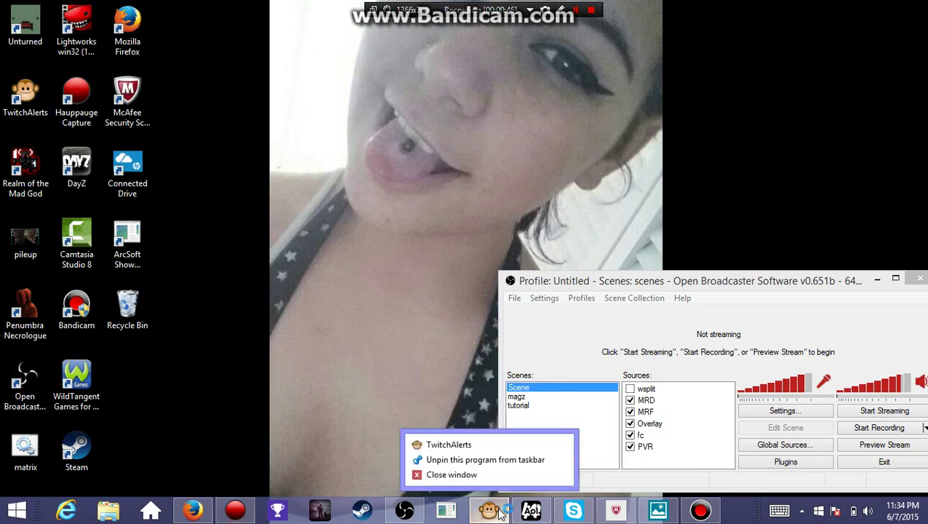
Step: Open Hauppauge Capture showing the Xbox Guide feed, shift it left, and re-maximize OBS
{"action": "left_click", "coordinate": [472, 479]}
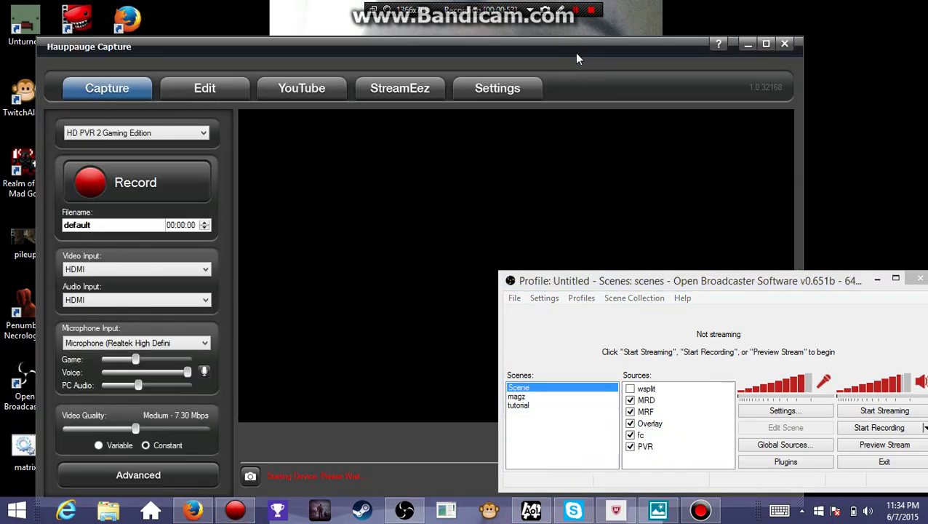
{"action": "mouse_move", "coordinate": [574, 52]}
{"action": "left_mouse_down"}
{"action": "mouse_move", "coordinate": [406, 49]}
{"action": "mouse_move", "coordinate": [486, 52]}
{"action": "left_mouse_up"}
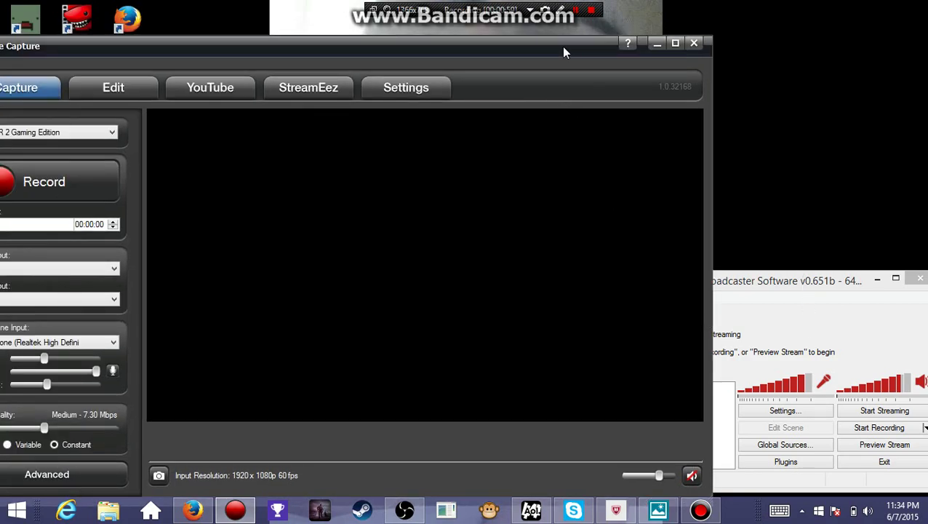
{"action": "left_click_drag", "start_coordinate": [561, 46], "coordinate": [466, 50]}
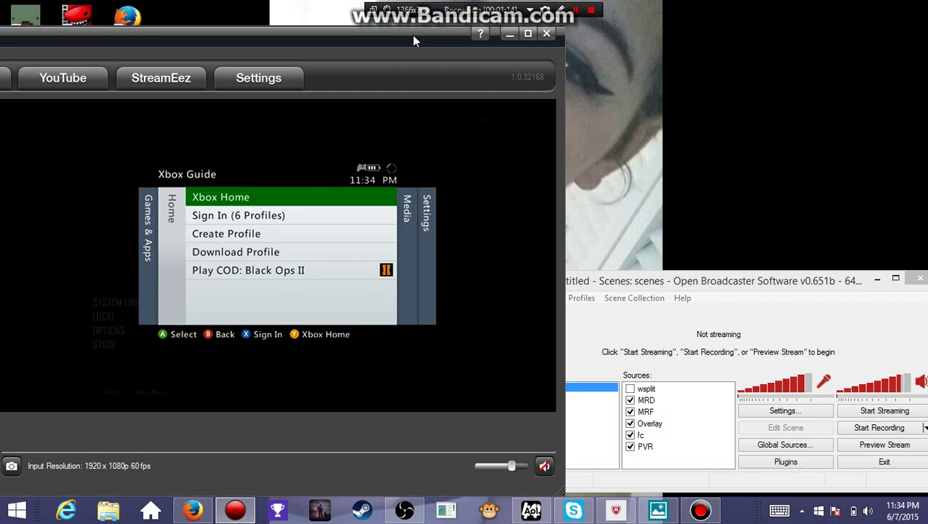
{"action": "double_click", "coordinate": [804, 282]}
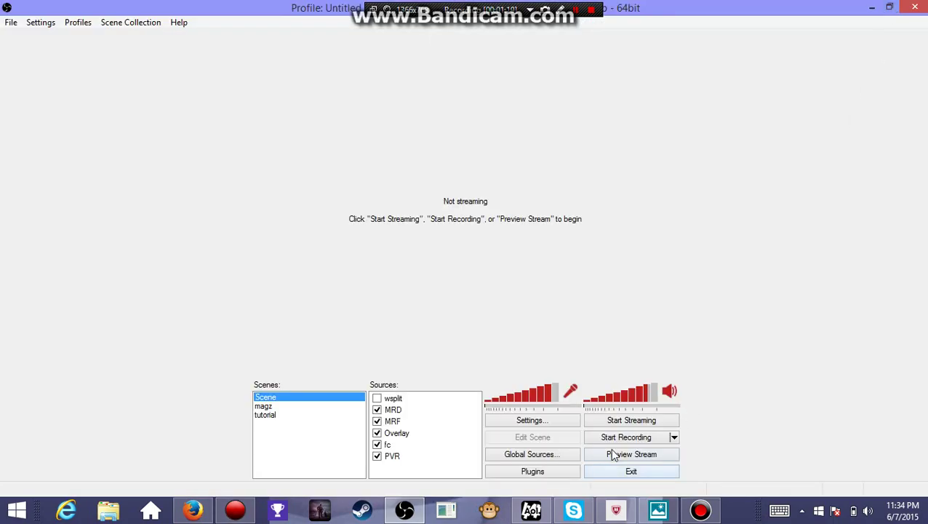
Step: Start the OBS stream preview of Scene with its SCARZGAMES overlay
{"action": "left_click", "coordinate": [613, 454]}
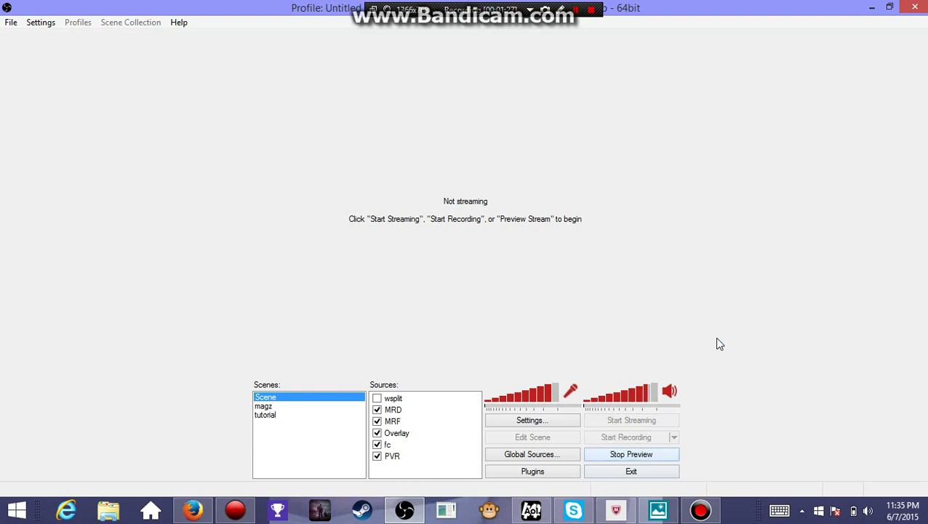
{"action": "left_click", "coordinate": [616, 455]}
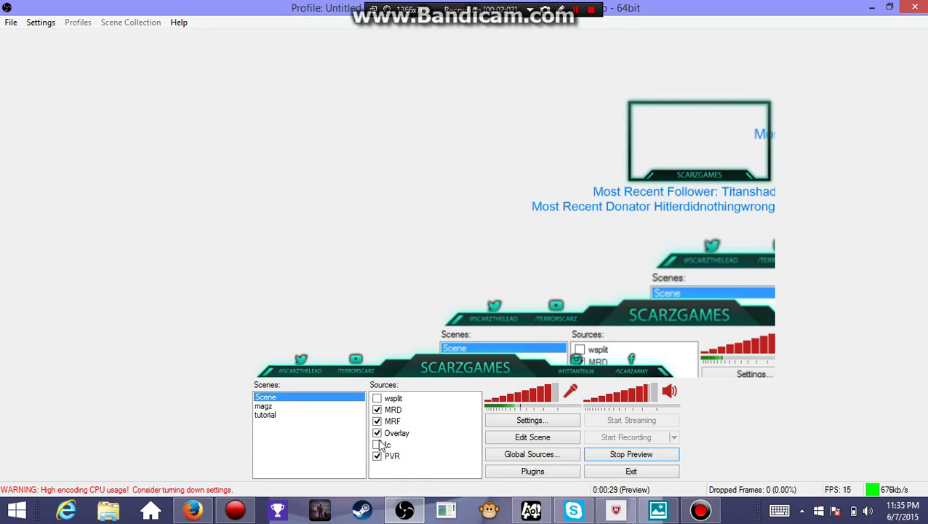
Step: Select the empty tutorial scene, glance at Skype and Firefox, then minimize OBS
{"action": "left_click", "coordinate": [264, 414]}
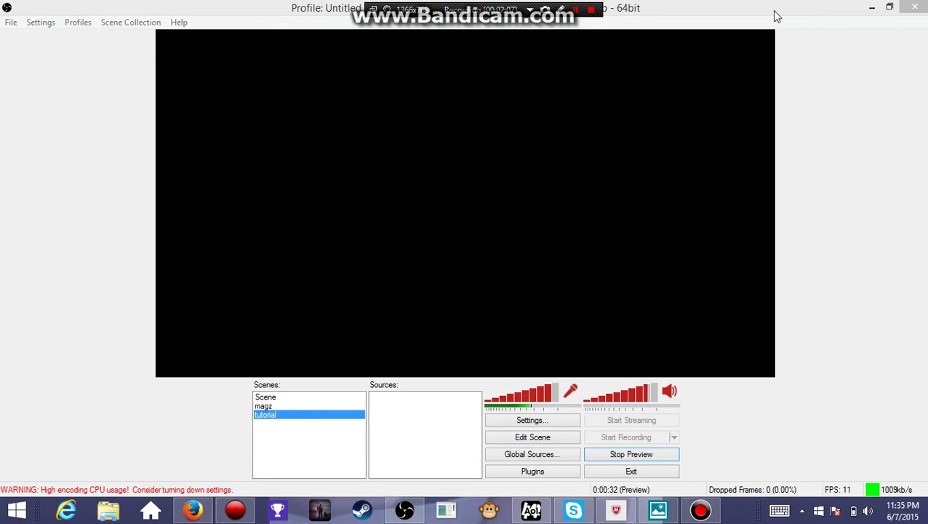
{"action": "key", "text": "alt+Tab"}
{"action": "mouse_move", "coordinate": [17, 509]}
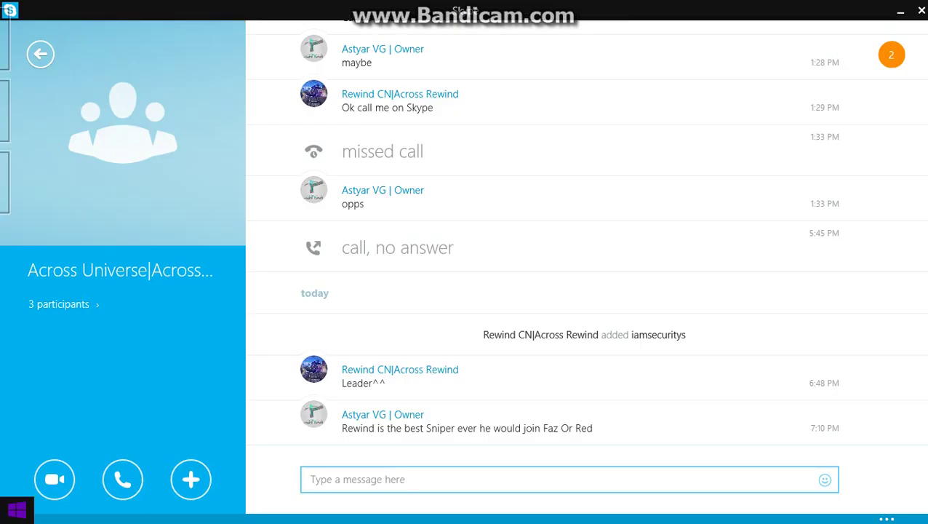
{"action": "left_click", "coordinate": [7, 512]}
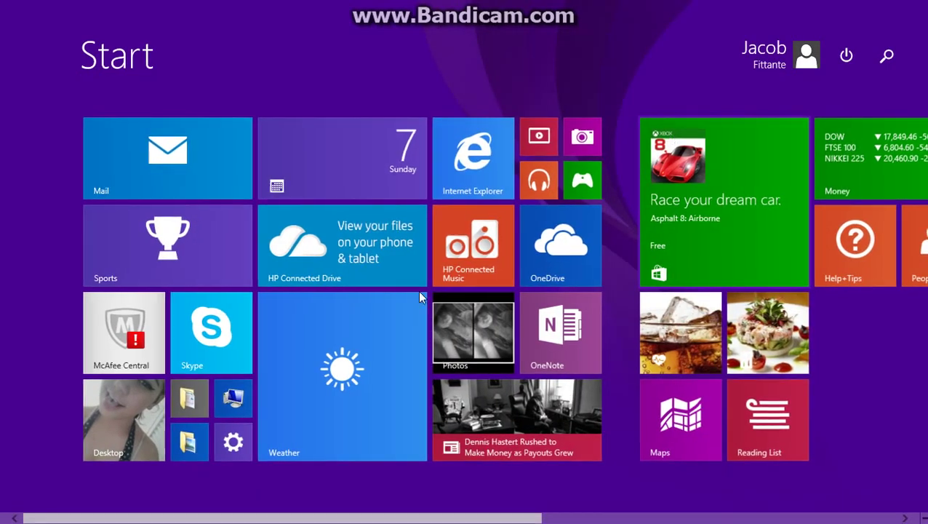
{"action": "left_click", "coordinate": [124, 420]}
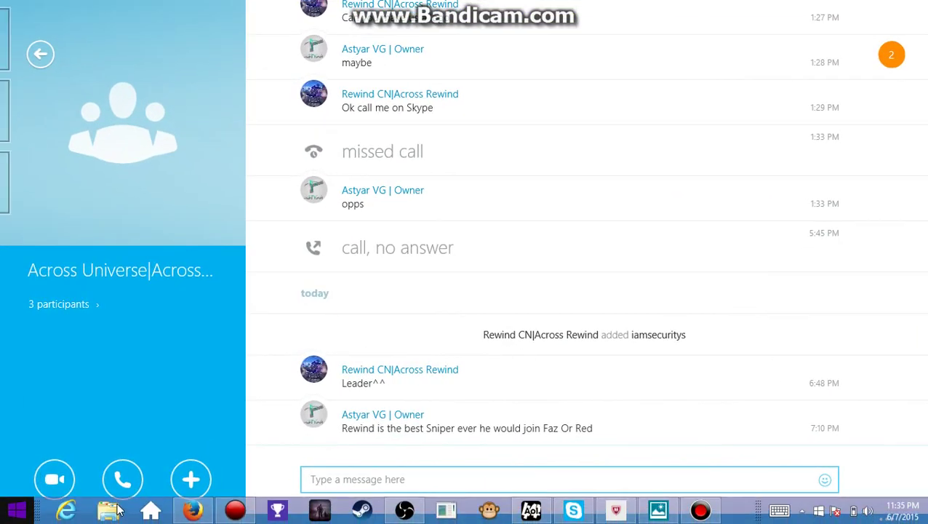
{"action": "left_click", "coordinate": [192, 513]}
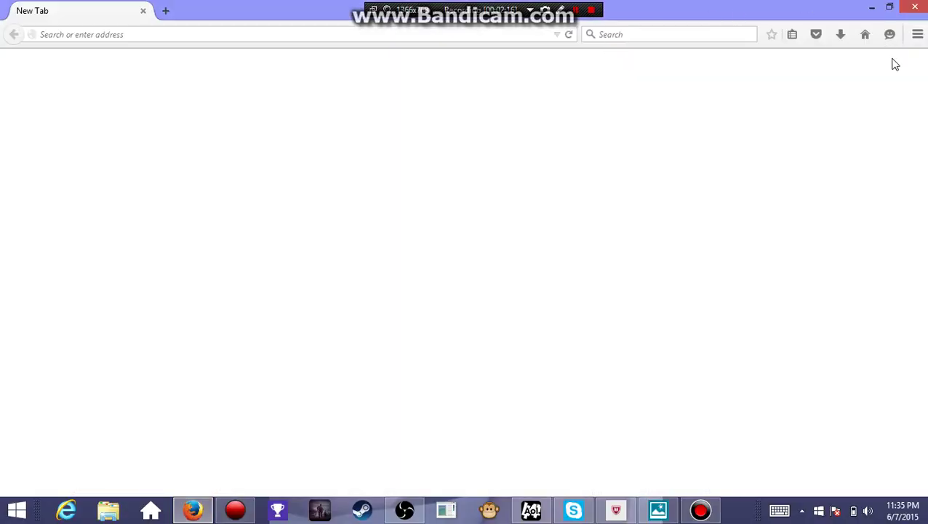
{"action": "left_click", "coordinate": [914, 8]}
{"action": "left_click", "coordinate": [902, 10]}
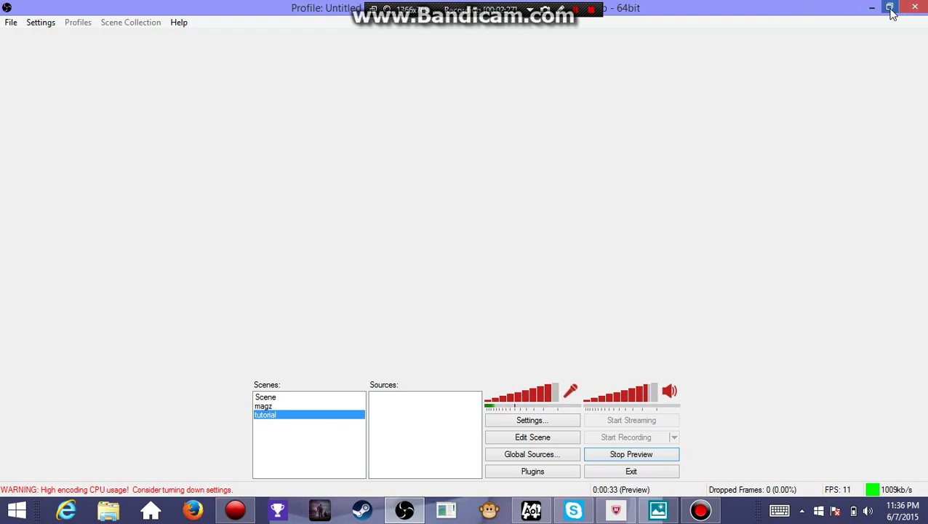
Step: Restore and reposition OBS, then add a Monitor Capture source named TWEET to the tutorial scene
{"action": "left_click", "coordinate": [891, 13]}
{"action": "mouse_move", "coordinate": [798, 231]}
{"action": "left_mouse_down"}
{"action": "mouse_move", "coordinate": [812, 295]}
{"action": "mouse_move", "coordinate": [877, 296]}
{"action": "left_mouse_up"}
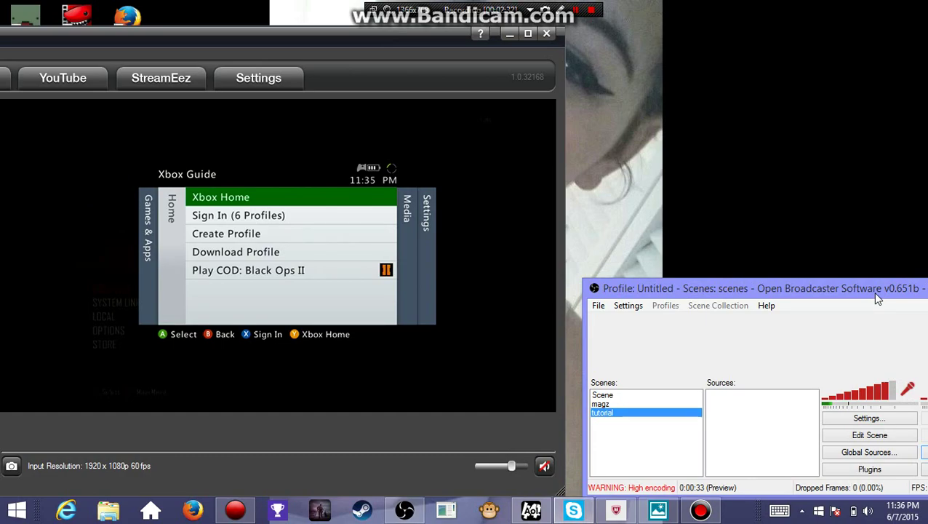
{"action": "right_click", "coordinate": [782, 442]}
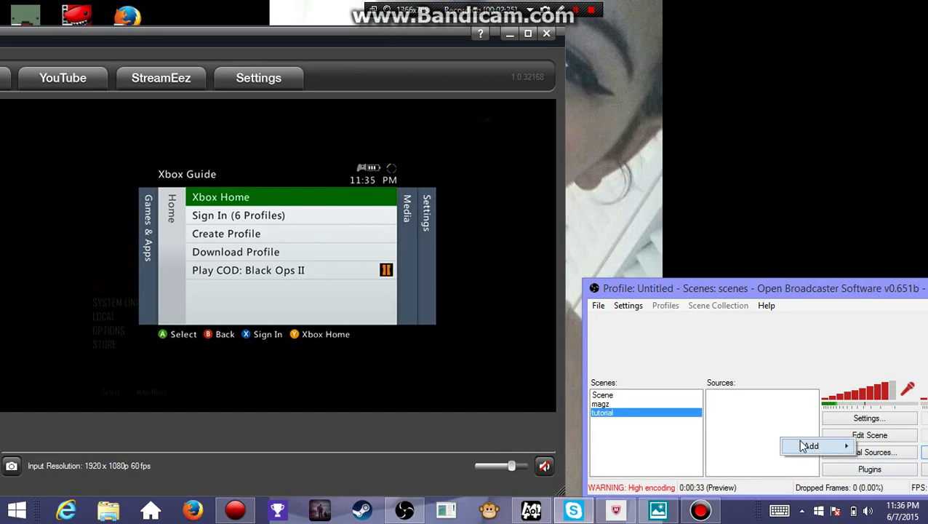
{"action": "mouse_move", "coordinate": [810, 446]}
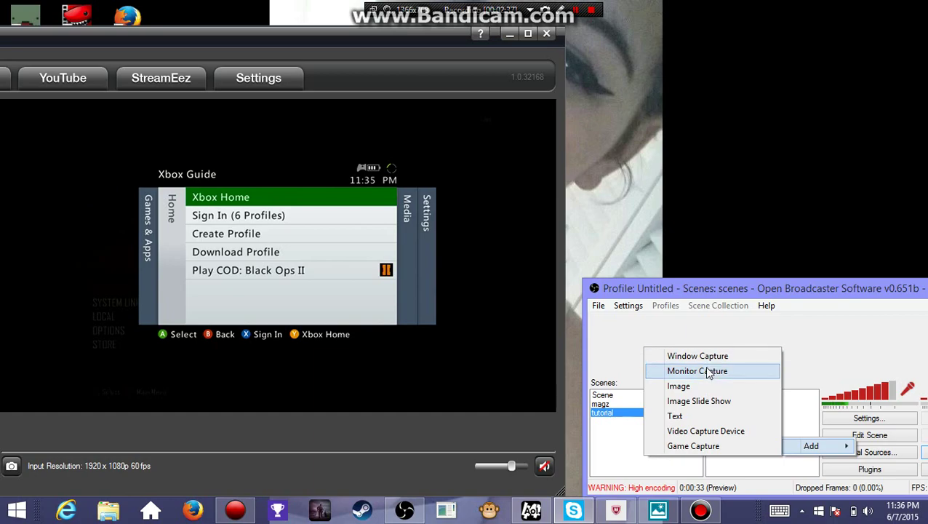
{"action": "left_click", "coordinate": [697, 370]}
{"action": "key", "text": "BackSpace"}
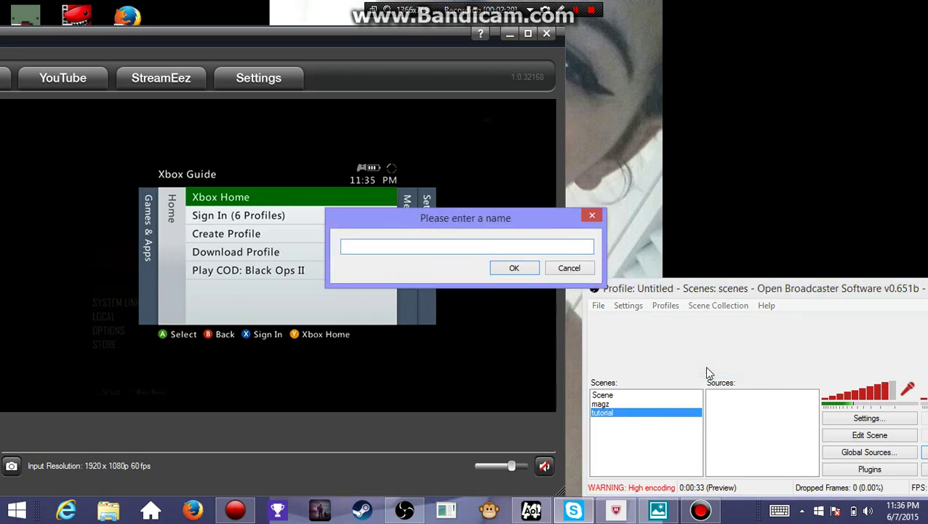
{"action": "type", "text": "T"}
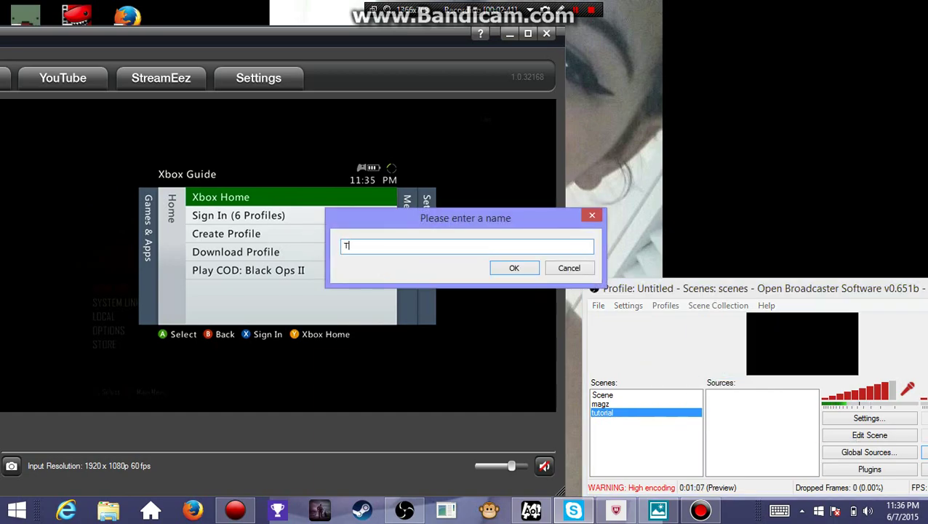
{"action": "type", "text": "WEET"}
{"action": "key", "text": "Return"}
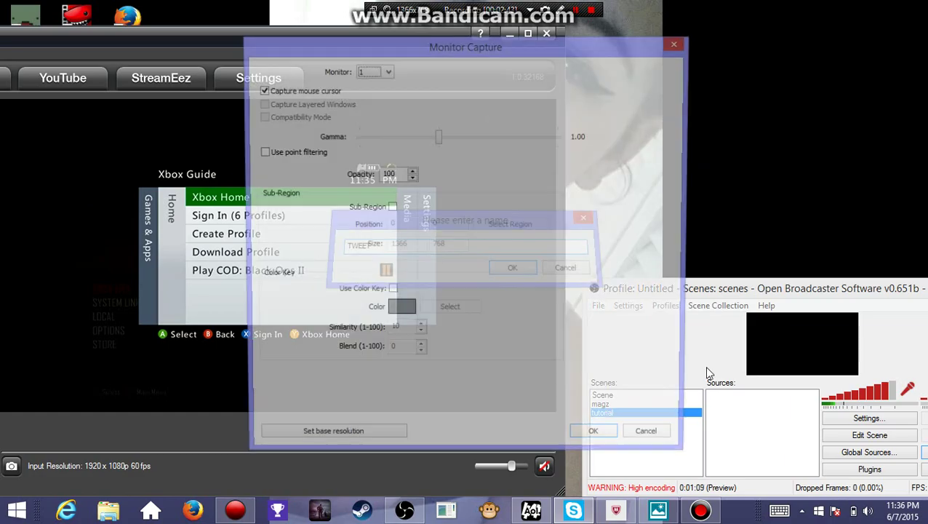
Step: Enable Sub-Region for TWEET, crop it to the Hauppauge preview at 0,150, 812×452, and save
{"action": "left_click_drag", "start_coordinate": [573, 48], "coordinate": [916, 50]}
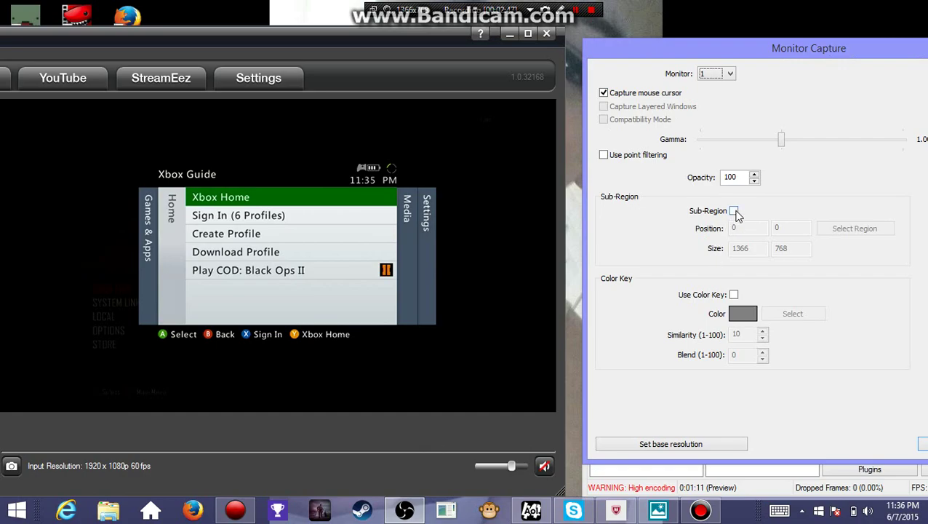
{"action": "left_click", "coordinate": [734, 211]}
{"action": "left_click", "coordinate": [857, 229]}
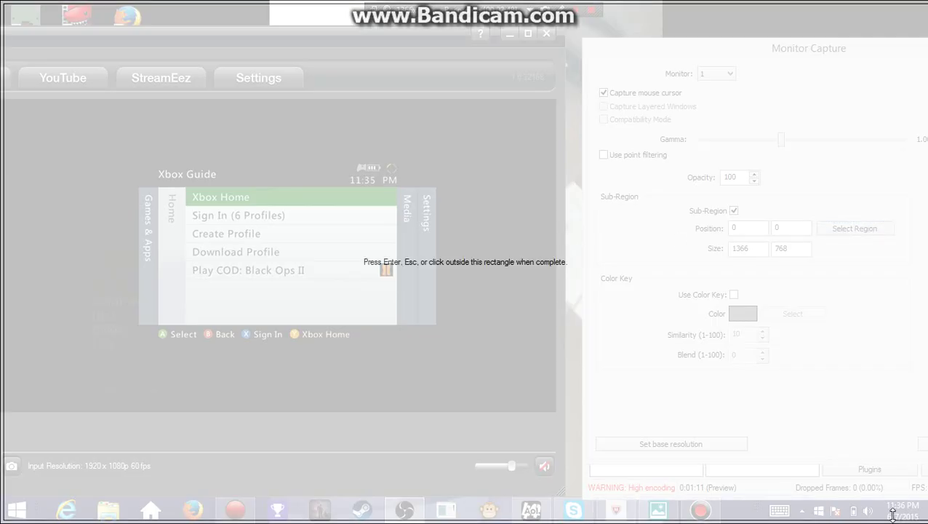
{"action": "left_click_drag", "start_coordinate": [792, 522], "coordinate": [792, 508]}
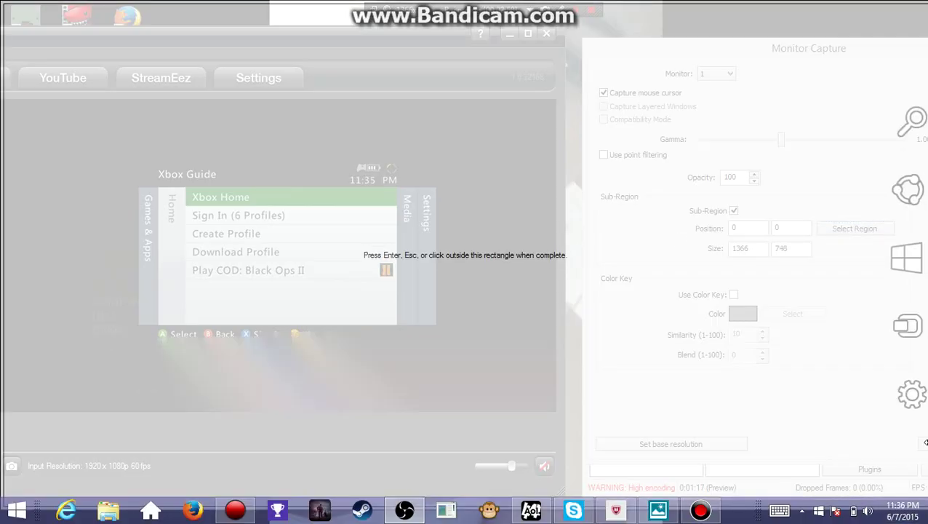
{"action": "left_click_drag", "start_coordinate": [926, 405], "coordinate": [555, 405]}
{"action": "mouse_move", "coordinate": [443, 2]}
{"action": "left_mouse_down"}
{"action": "mouse_move", "coordinate": [449, 107]}
{"action": "mouse_move", "coordinate": [425, 69]}
{"action": "left_mouse_up"}
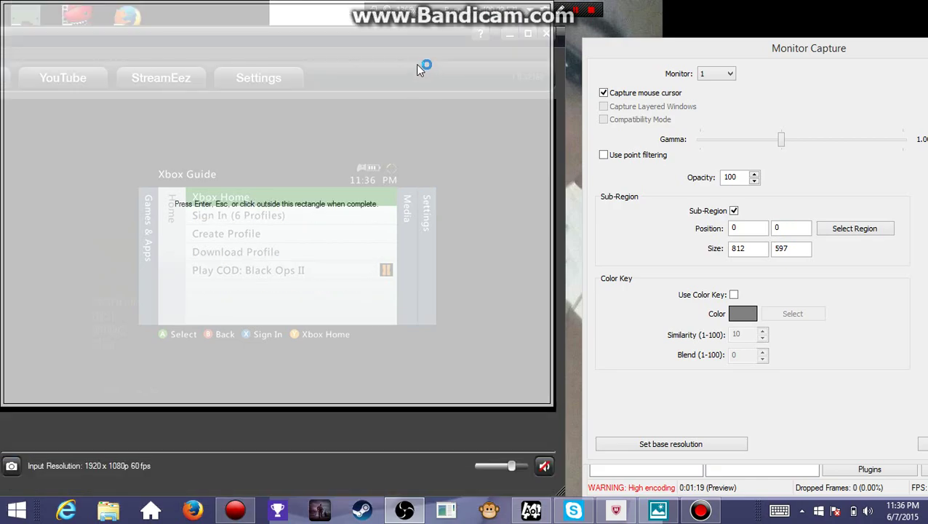
{"action": "left_click_drag", "start_coordinate": [411, 1], "coordinate": [410, 104]}
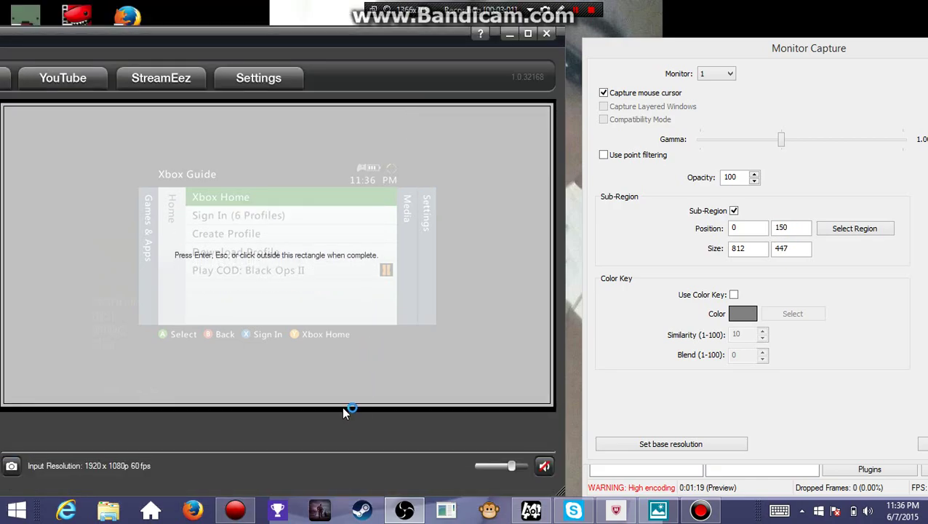
{"action": "left_click_drag", "start_coordinate": [344, 409], "coordinate": [344, 412]}
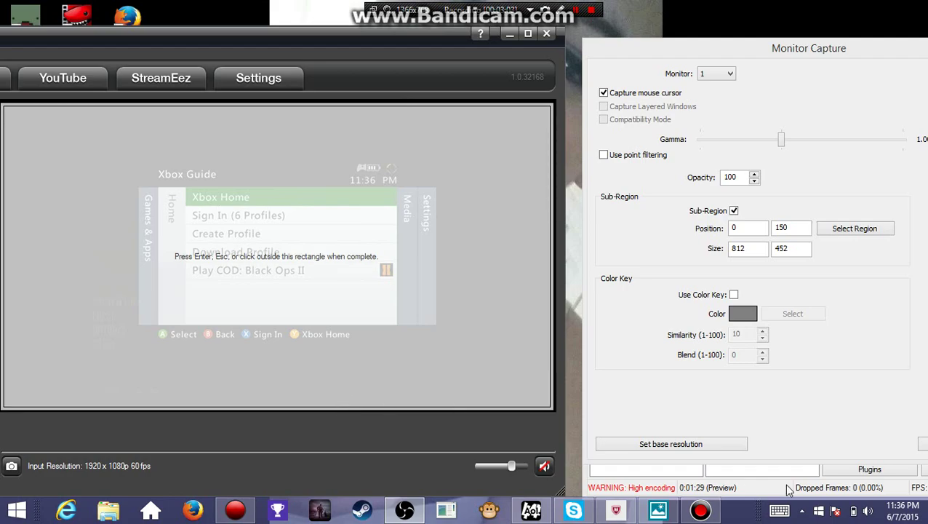
{"action": "left_click", "coordinate": [922, 446]}
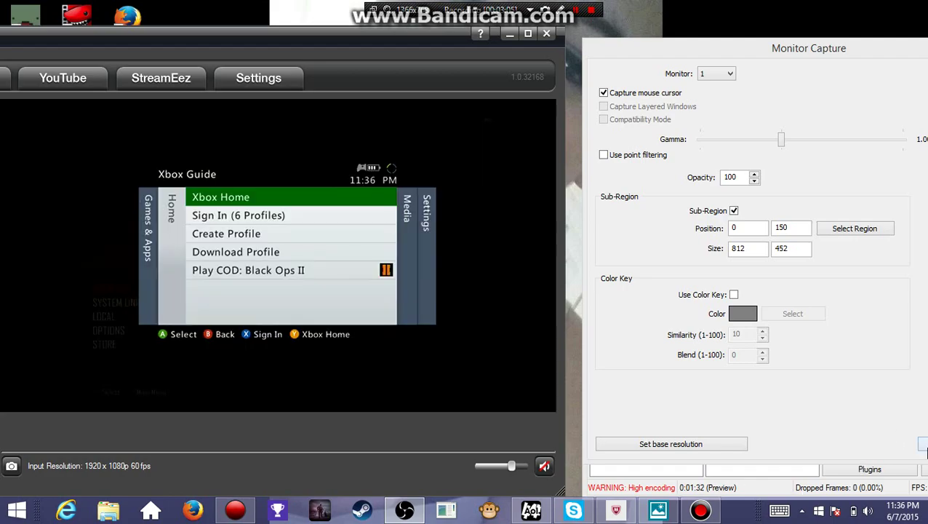
{"action": "left_click", "coordinate": [924, 446]}
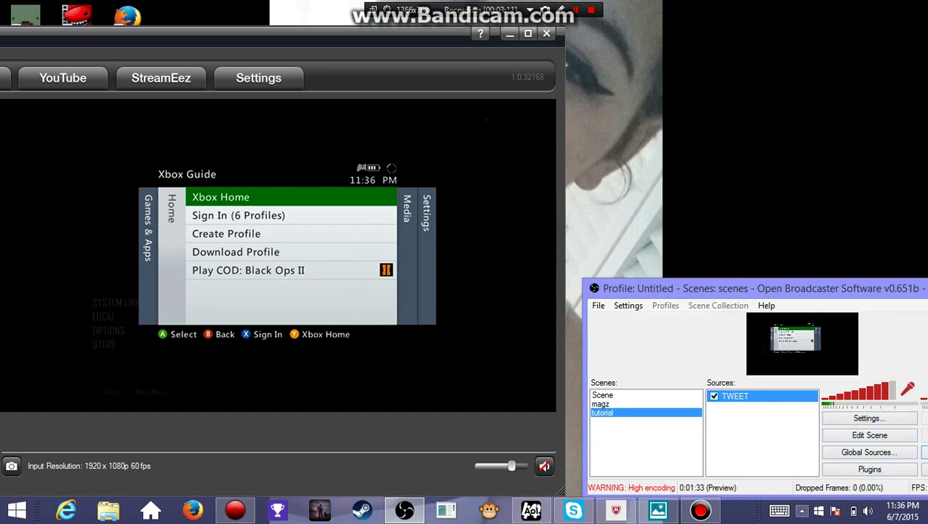
Step: Turn on Edit Scene, maximize OBS, and select the scene named Scene
{"action": "left_click", "coordinate": [865, 435]}
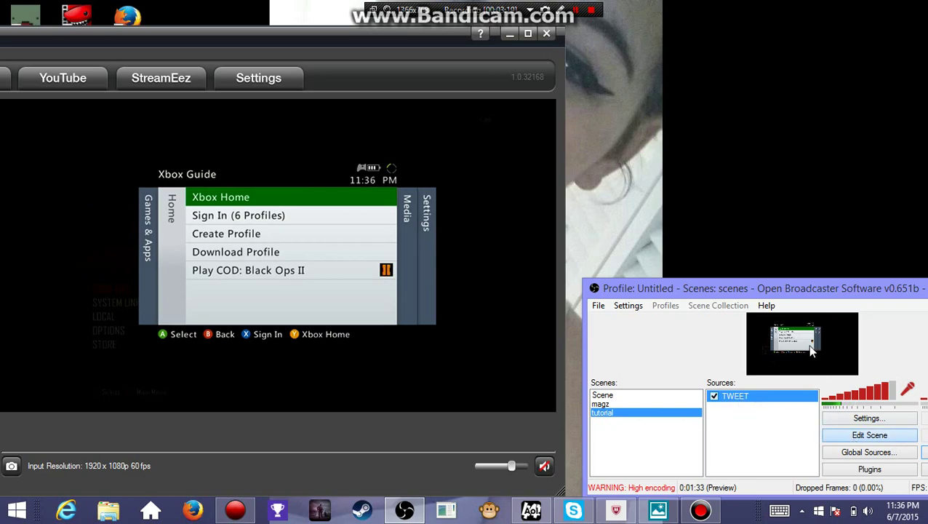
{"action": "left_click_drag", "start_coordinate": [797, 286], "coordinate": [731, 282]}
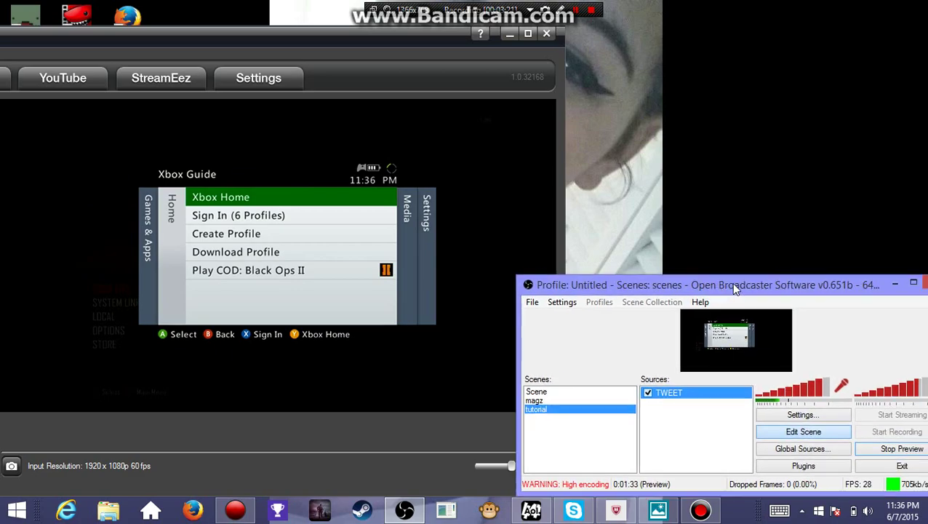
{"action": "left_click", "coordinate": [911, 290]}
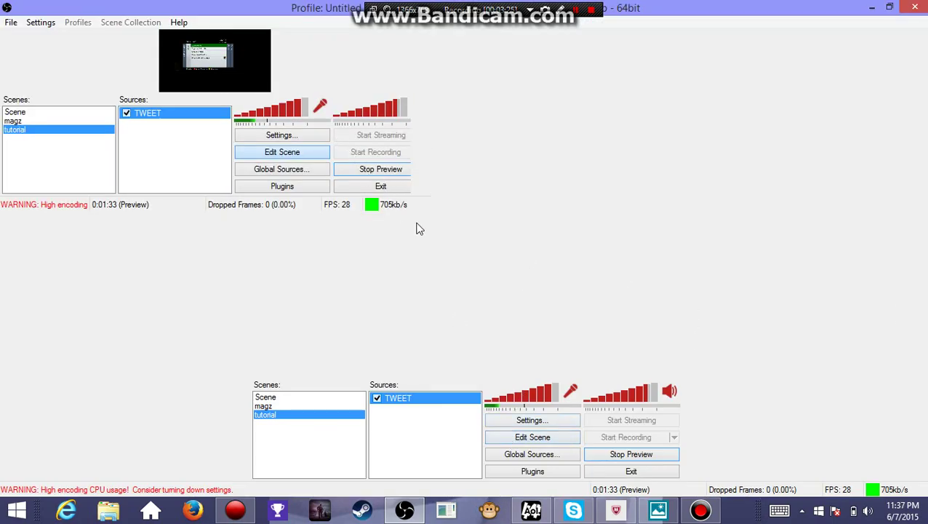
{"action": "left_click", "coordinate": [501, 438]}
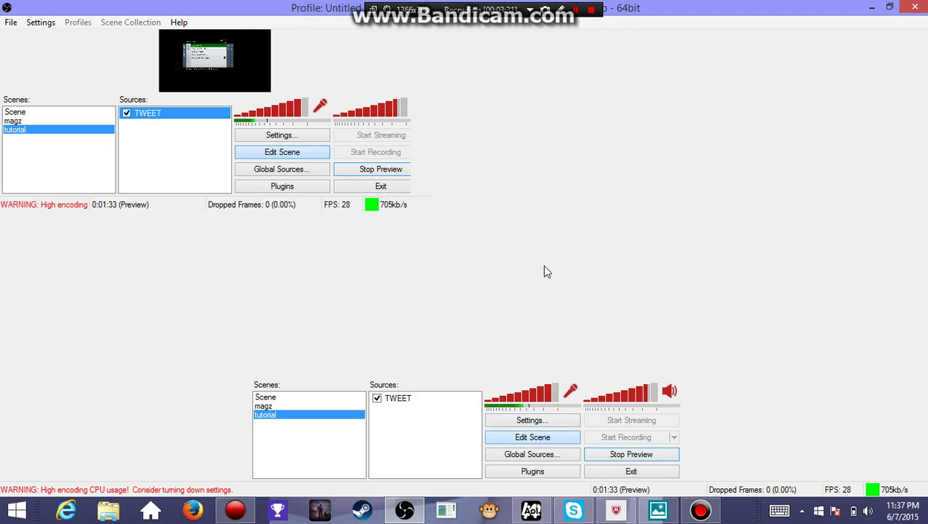
{"action": "left_click", "coordinate": [304, 398]}
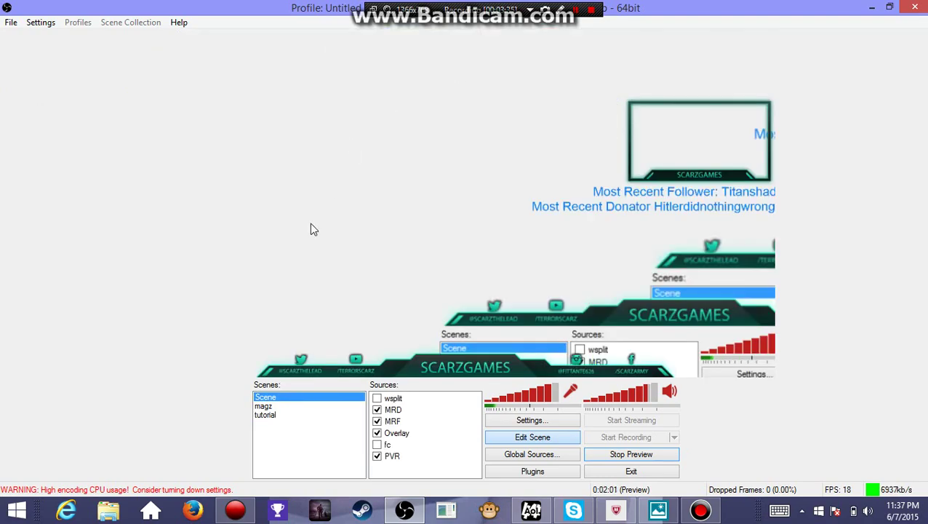
Step: Restore OBS to a small lower-right window, nudge the Xbox capture down, and stop the preview
{"action": "left_click", "coordinate": [889, 7]}
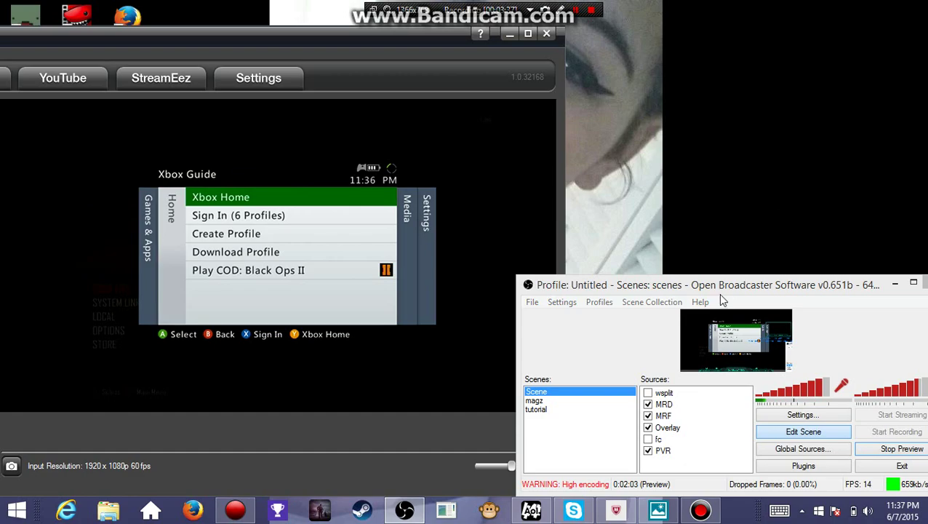
{"action": "left_click_drag", "start_coordinate": [725, 287], "coordinate": [773, 292]}
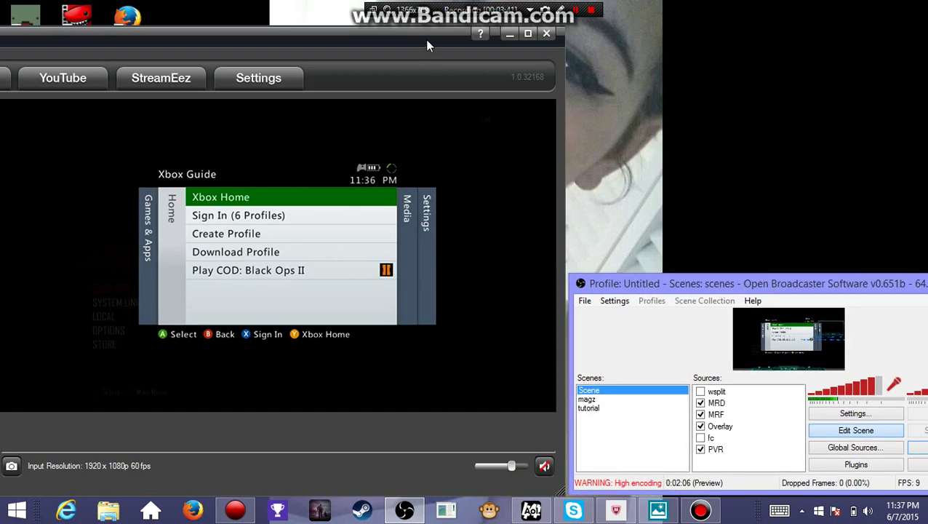
{"action": "left_click_drag", "start_coordinate": [427, 46], "coordinate": [427, 54]}
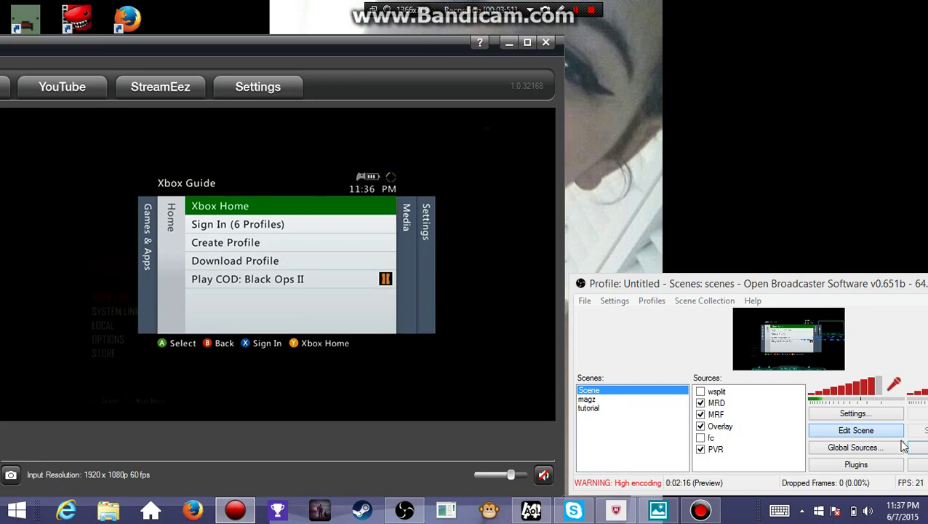
{"action": "left_click", "coordinate": [922, 453]}
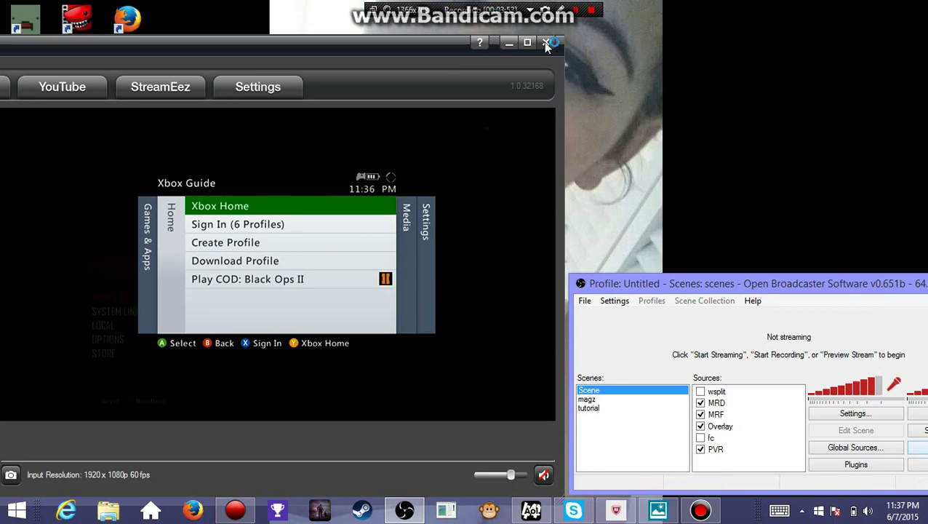